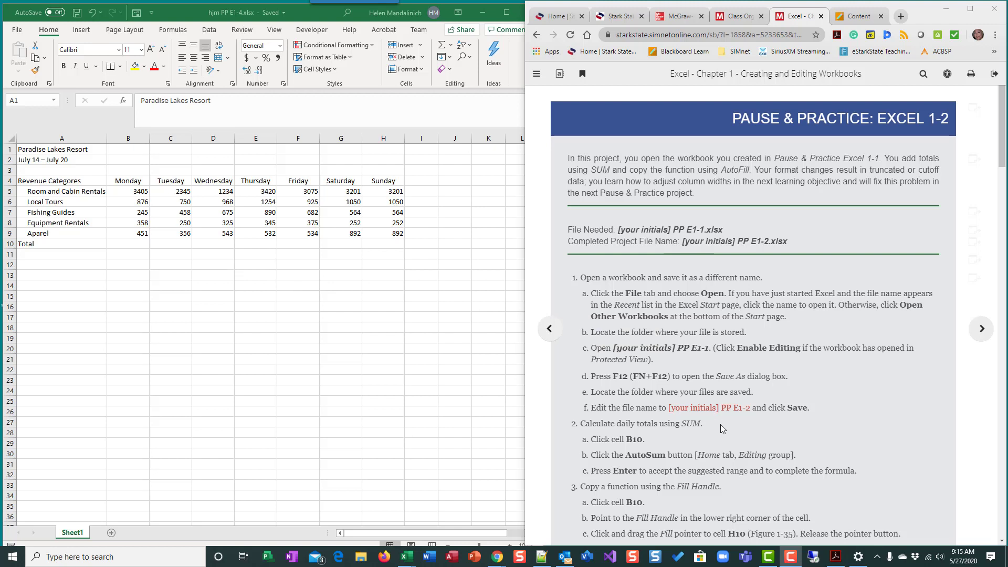
Read the instructions for calculating daily totals and look over the worksheet's revenue categories and Monday figures.
{"action": "scroll", "coordinate": [706, 365], "scroll_direction": "down", "scroll_amount": 2}
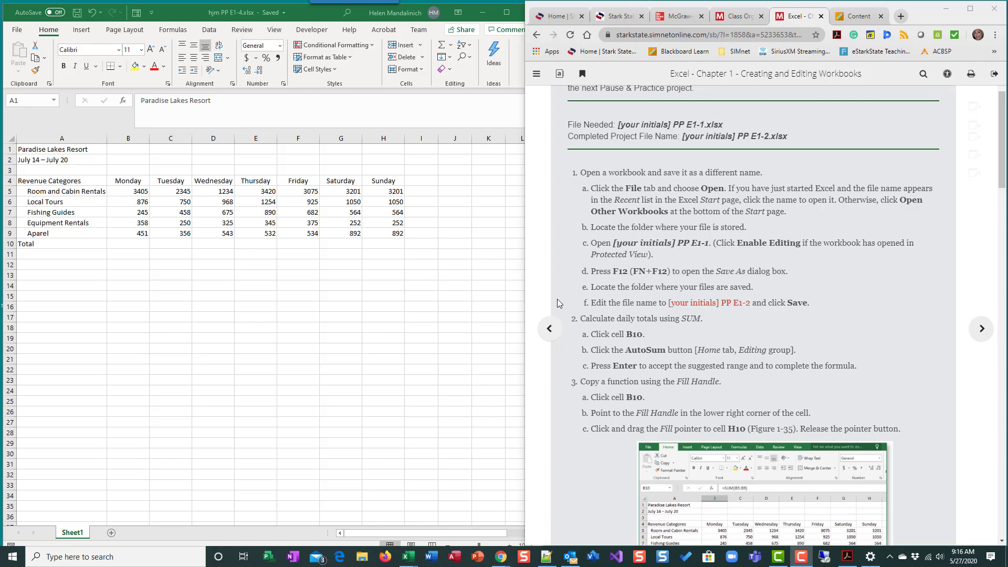
{"action": "scroll", "coordinate": [727, 388], "scroll_direction": "down", "scroll_amount": 3}
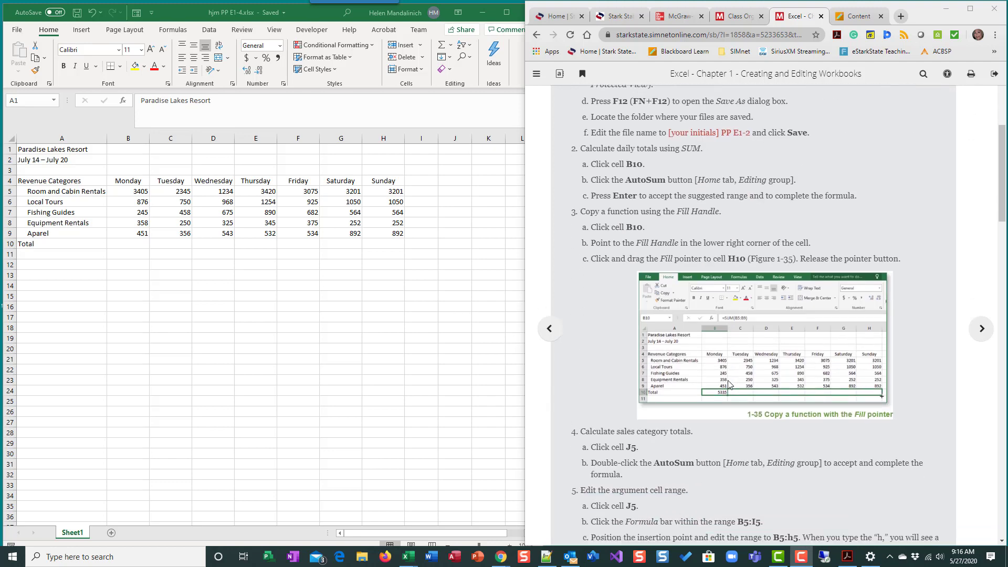
{"action": "scroll", "coordinate": [728, 384], "scroll_direction": "down", "scroll_amount": 1}
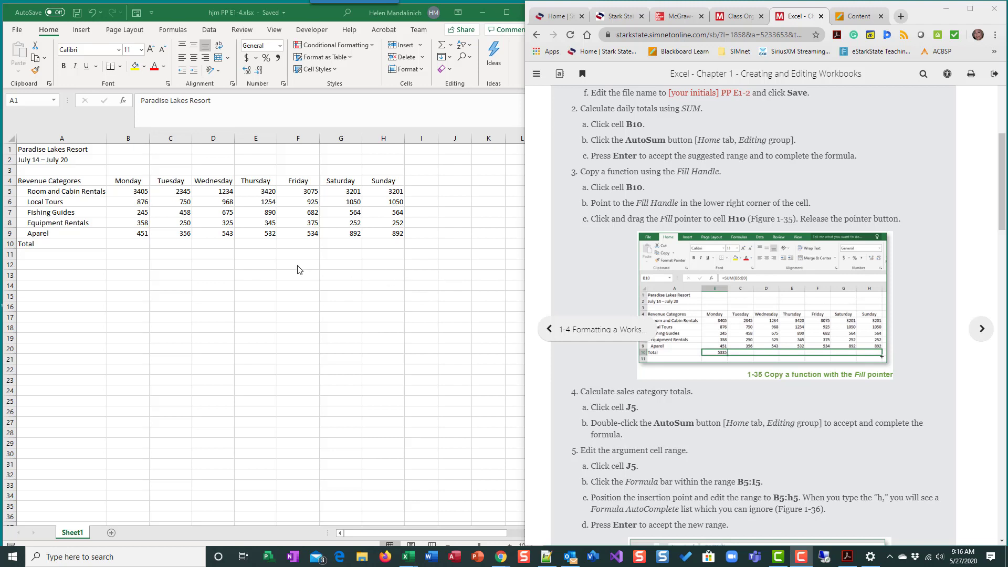
{"action": "left_click", "coordinate": [264, 182]}
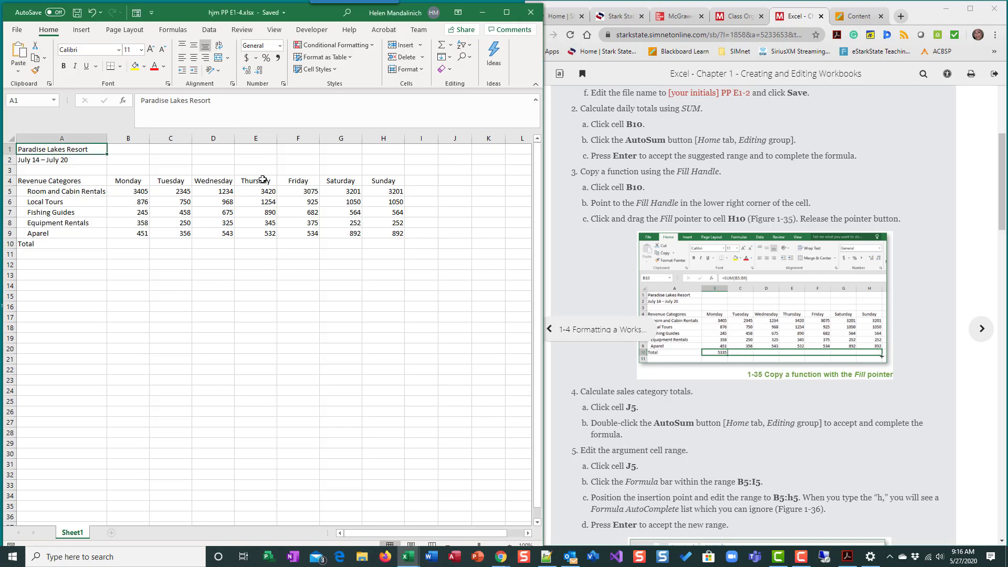
{"action": "left_click", "coordinate": [264, 183]}
{"action": "left_click", "coordinate": [56, 181]}
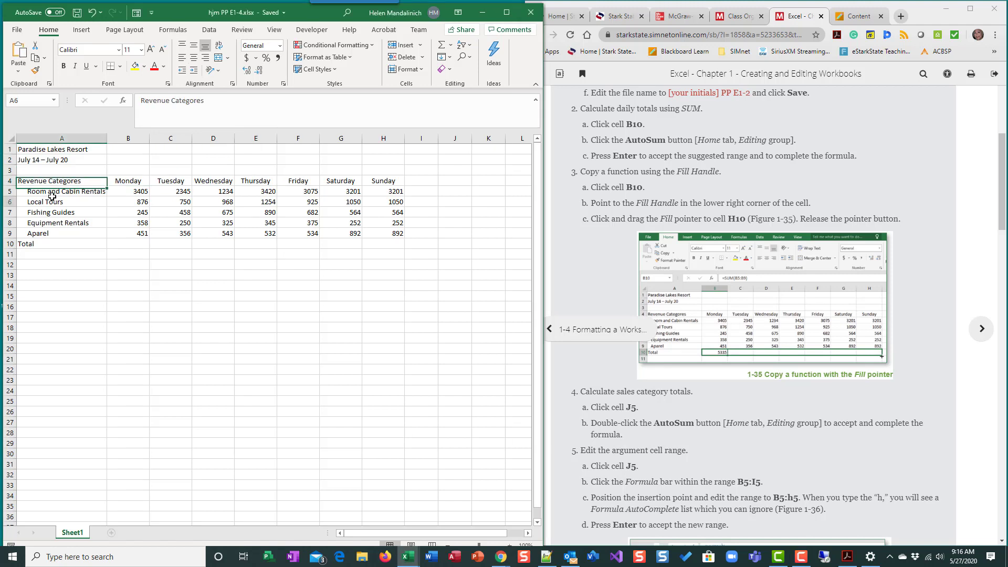
{"action": "left_click", "coordinate": [48, 202]}
{"action": "left_click", "coordinate": [50, 213]}
{"action": "left_click", "coordinate": [128, 201]}
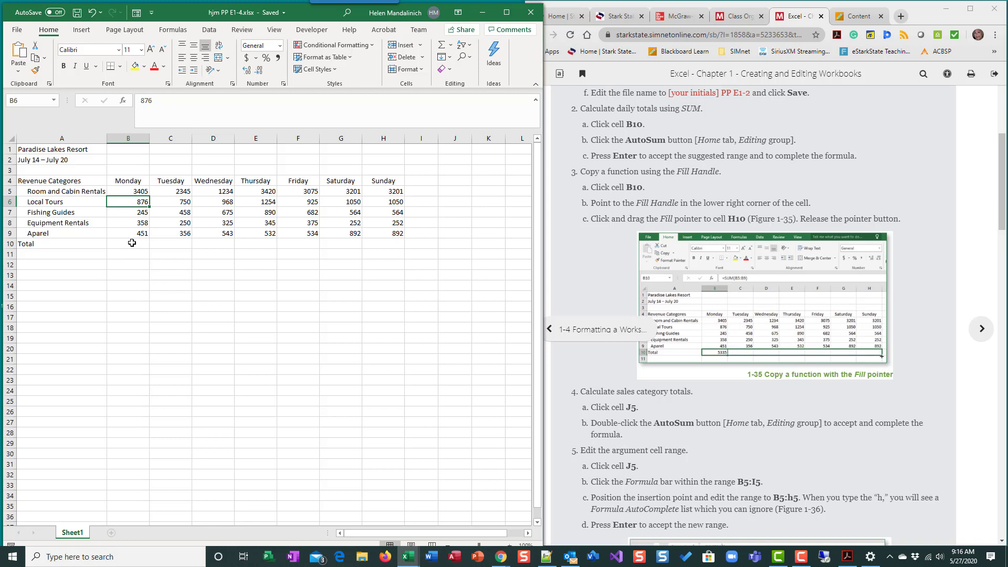
{"action": "left_click", "coordinate": [132, 242]}
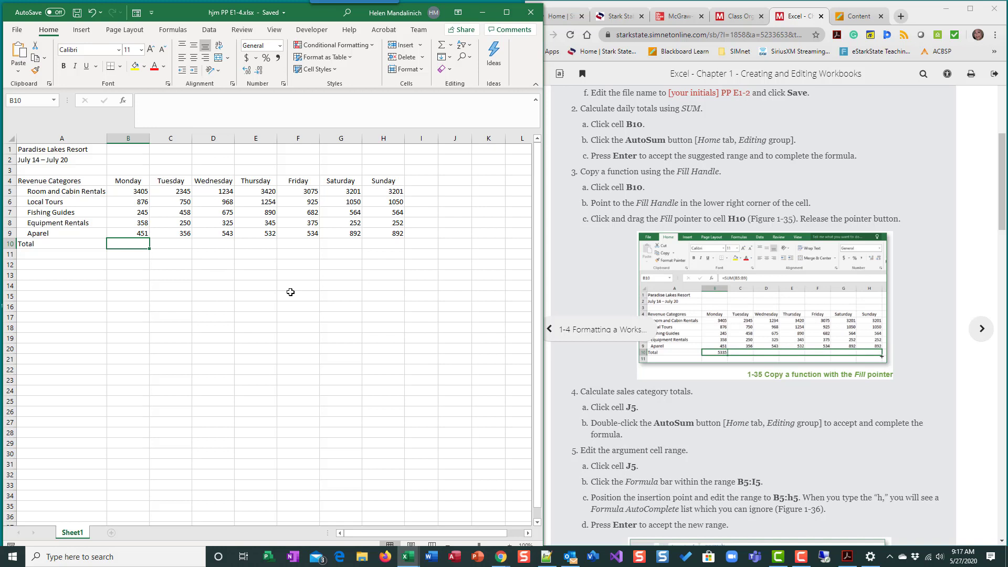
{"action": "type", "text": "="}
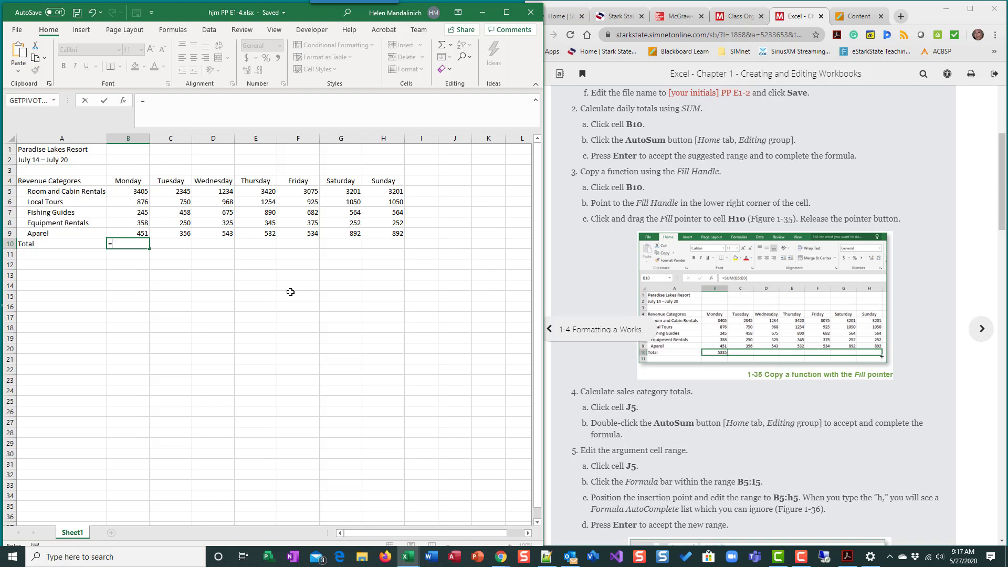
{"action": "key", "text": "Escape"}
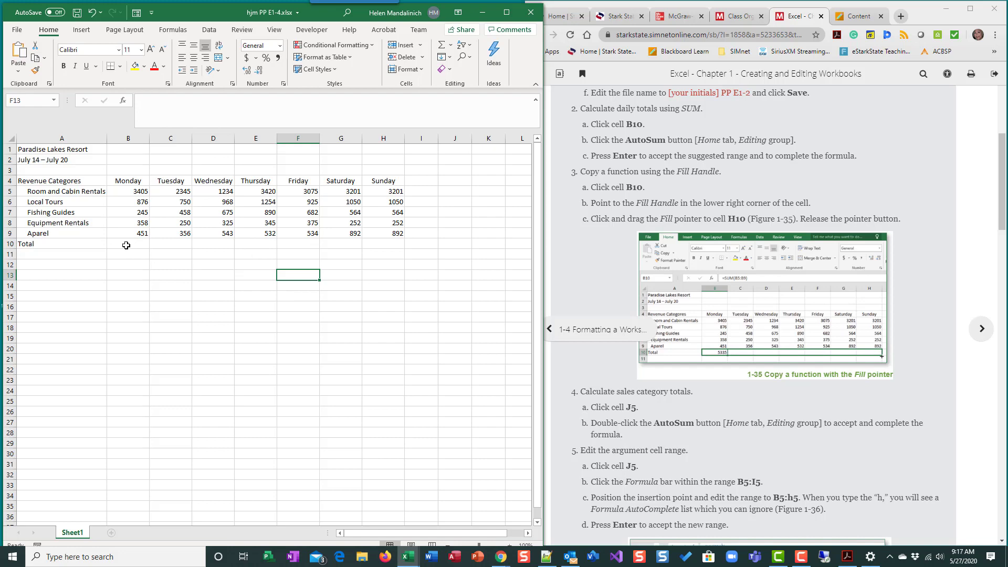
Maximize the workbook window and total Monday's revenue in B10 with AutoSum over B5:B9.
{"action": "left_click", "coordinate": [505, 12]}
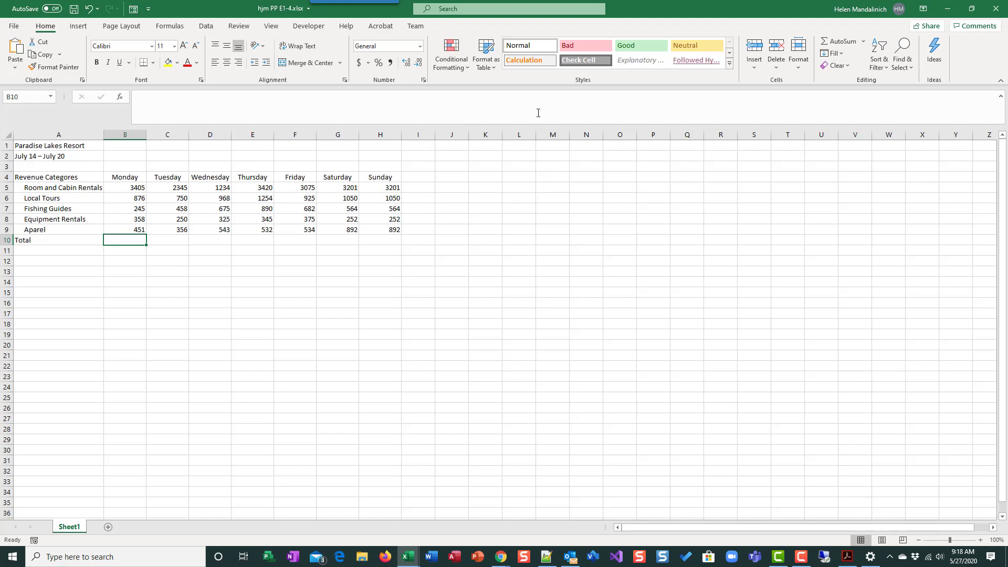
{"action": "left_click", "coordinate": [970, 8]}
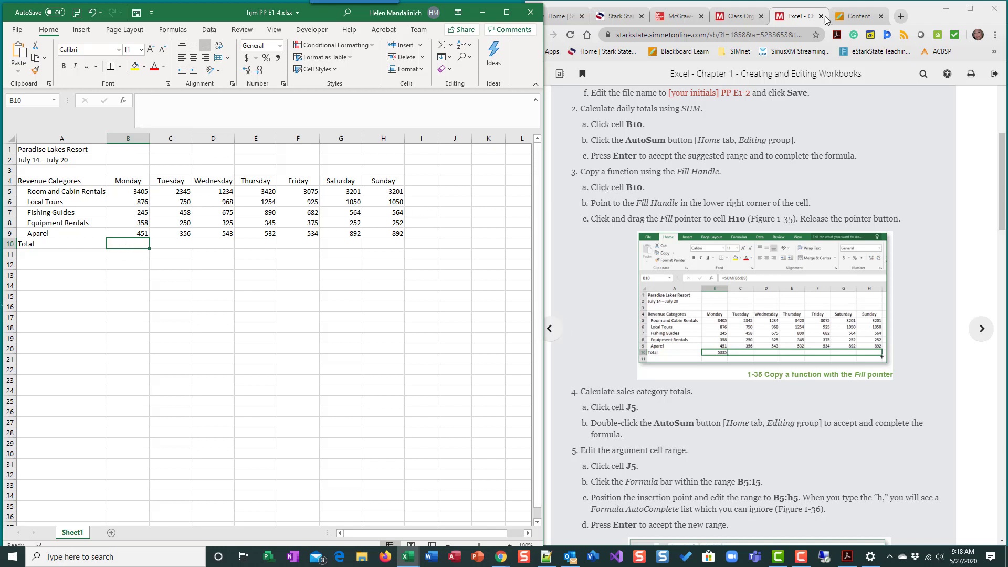
{"action": "left_click", "coordinate": [500, 5]}
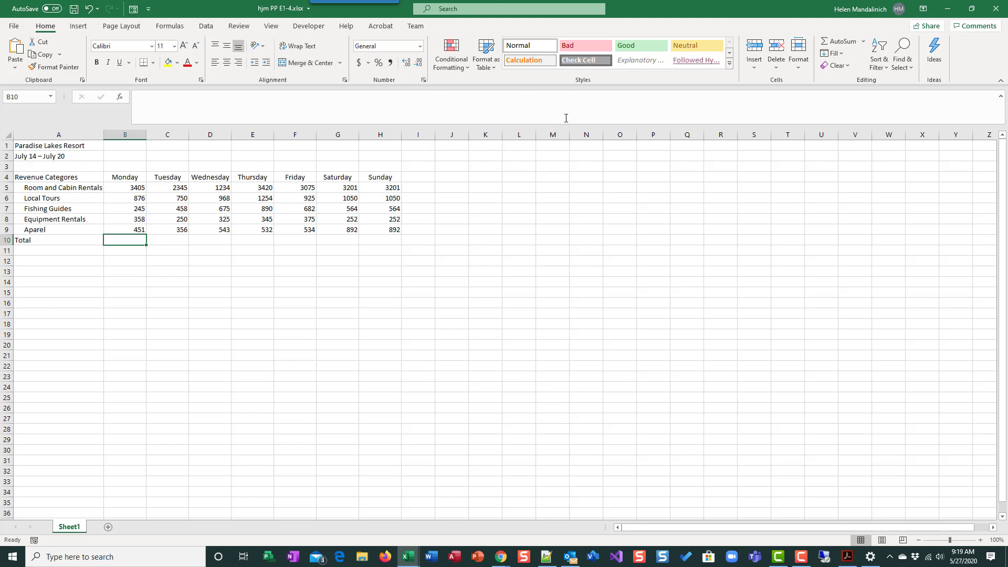
{"action": "left_click", "coordinate": [844, 41]}
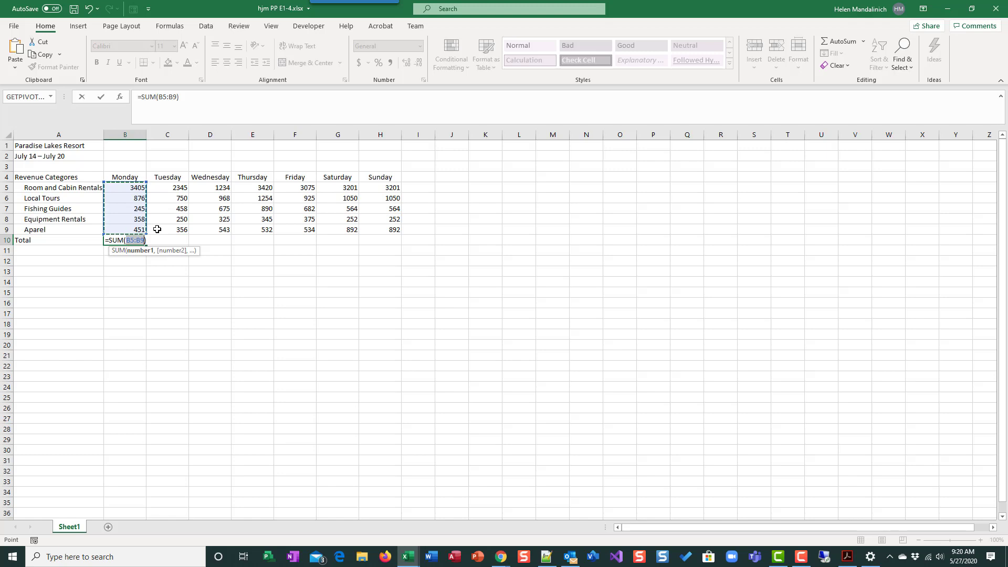
{"action": "left_click", "coordinate": [101, 97]}
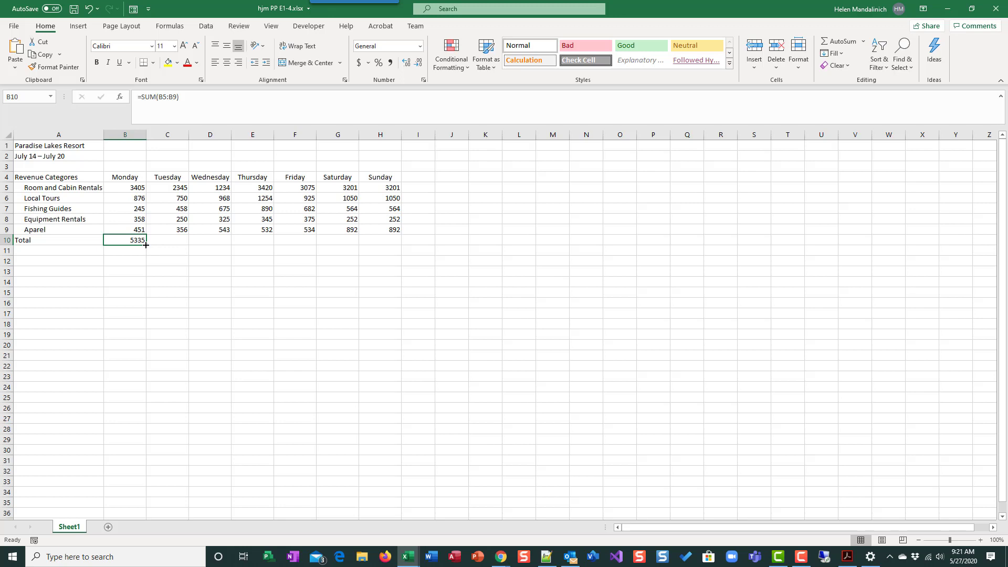
Copy the Monday total formula across the Total row to H10 and check the copied formulas for each day.
{"action": "left_click_drag", "start_coordinate": [145, 245], "coordinate": [384, 244]}
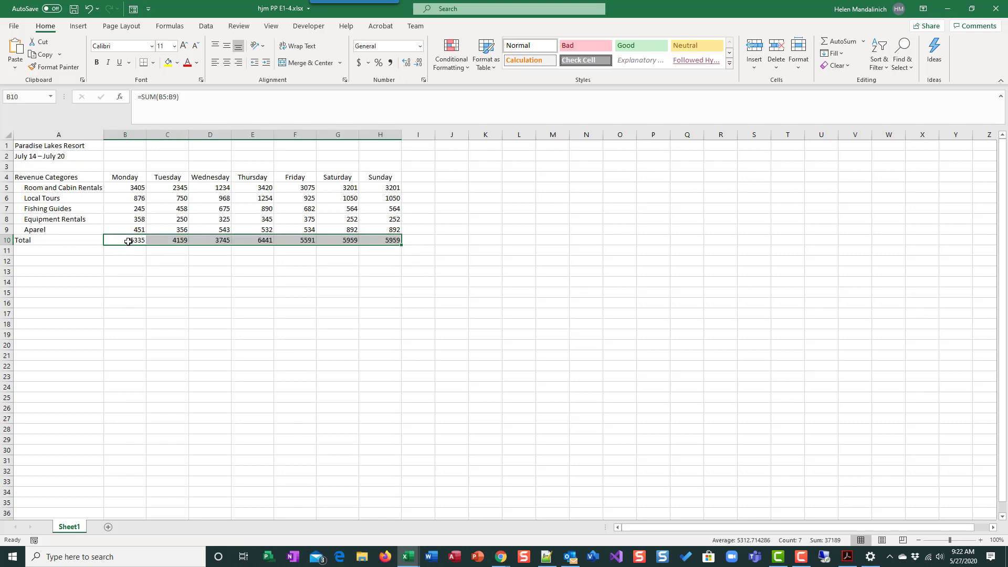
{"action": "left_click", "coordinate": [166, 240]}
{"action": "left_click", "coordinate": [206, 240]}
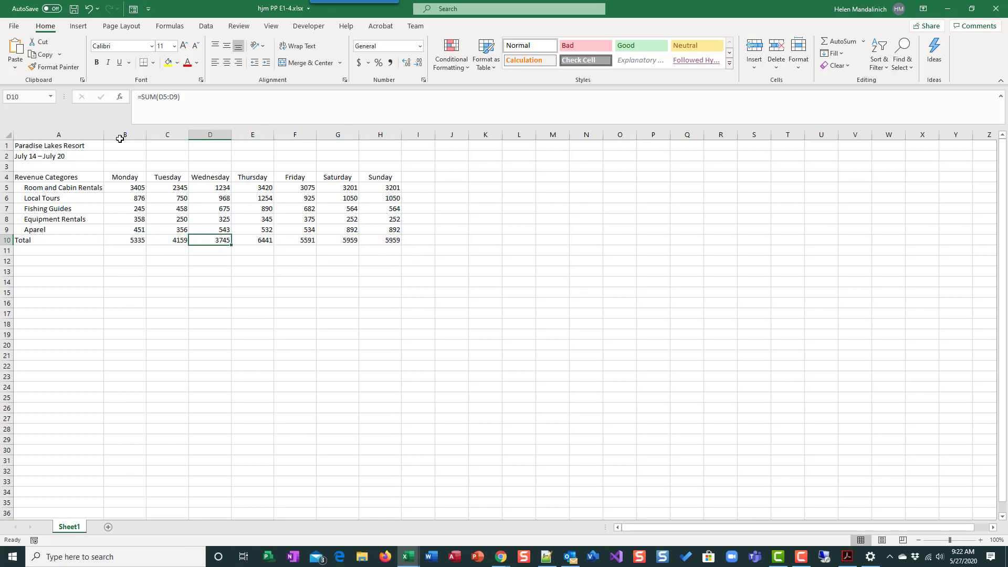
{"action": "left_click", "coordinate": [258, 240]}
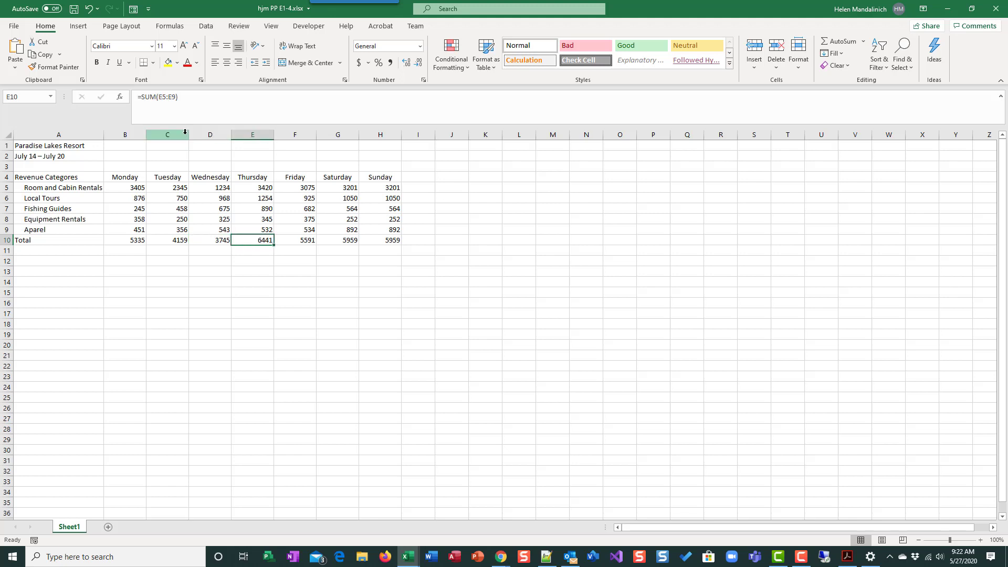
{"action": "left_click", "coordinate": [302, 239]}
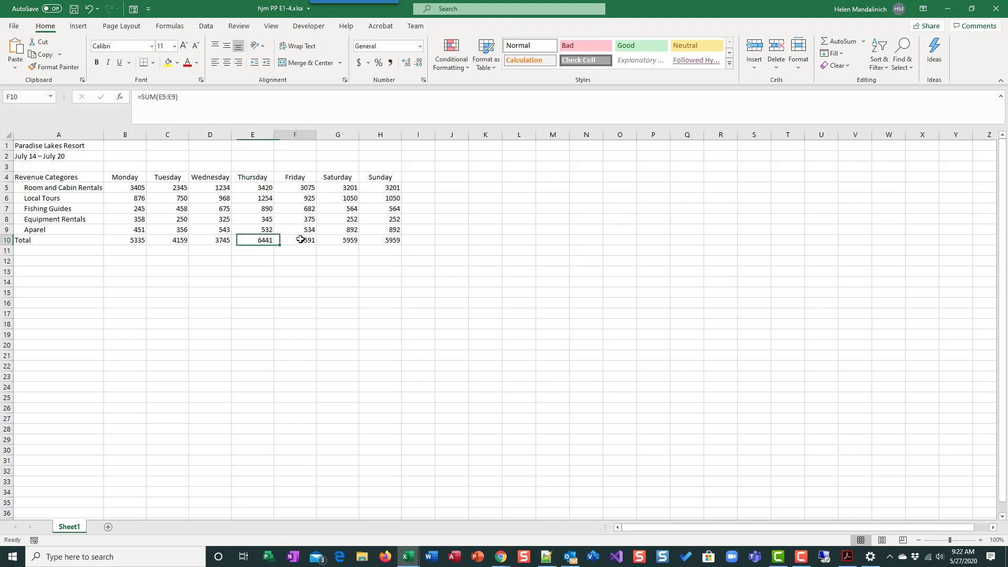
{"action": "left_click", "coordinate": [346, 239]}
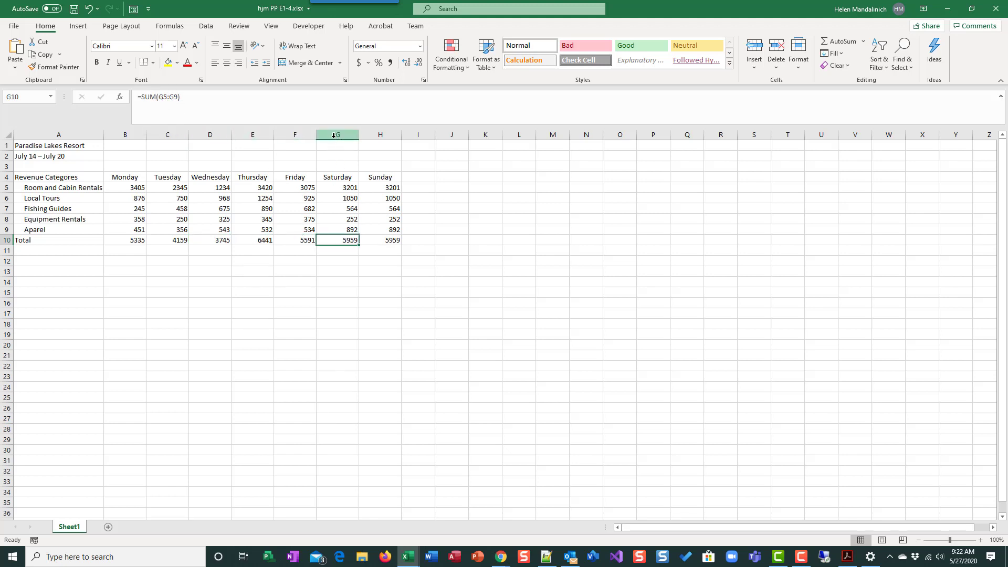
{"action": "left_click", "coordinate": [373, 239]}
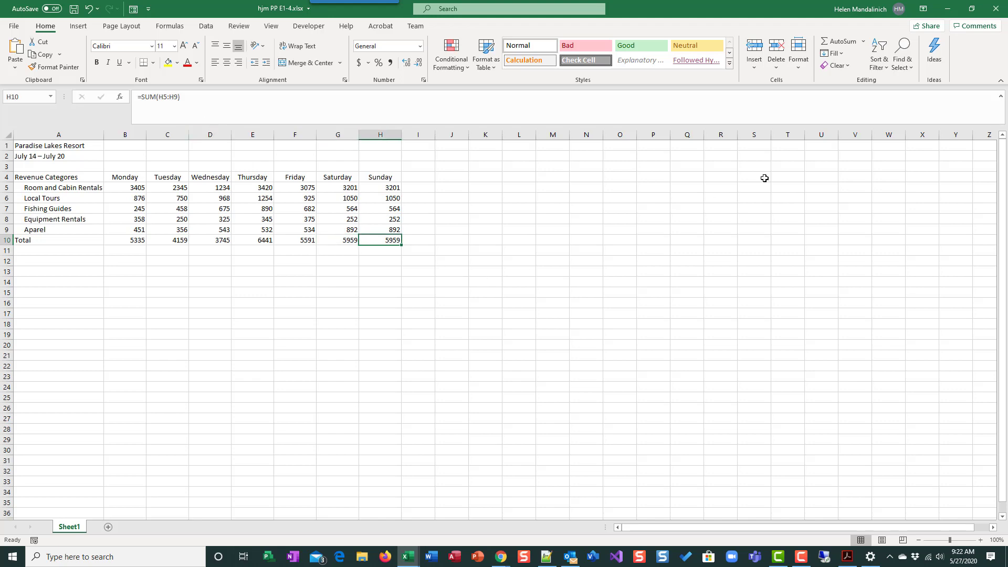
Restore the workbook window beside the instructions and read the steps on calculating sales category totals.
{"action": "left_click", "coordinate": [975, 14]}
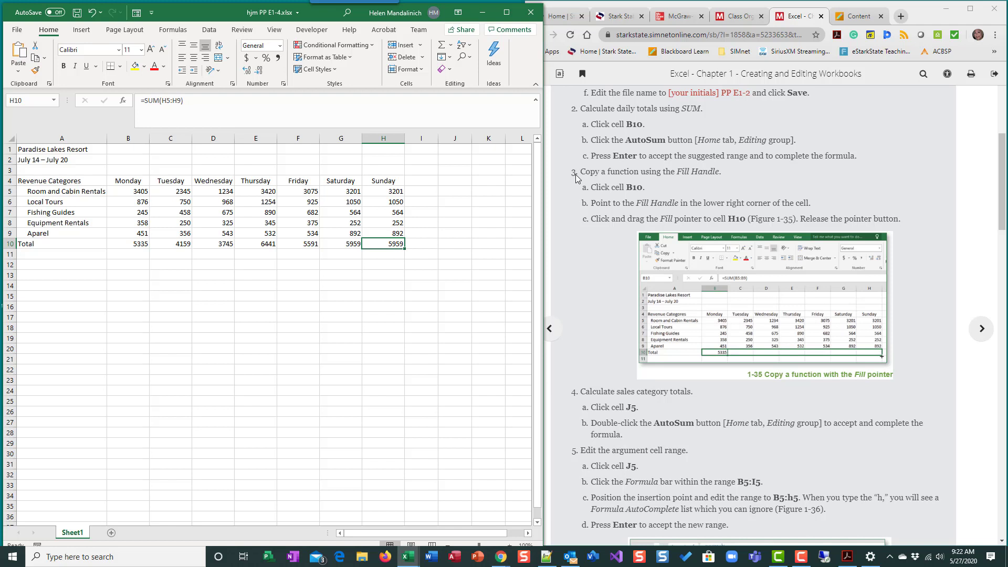
{"action": "scroll", "coordinate": [719, 371], "scroll_direction": "down", "scroll_amount": 3}
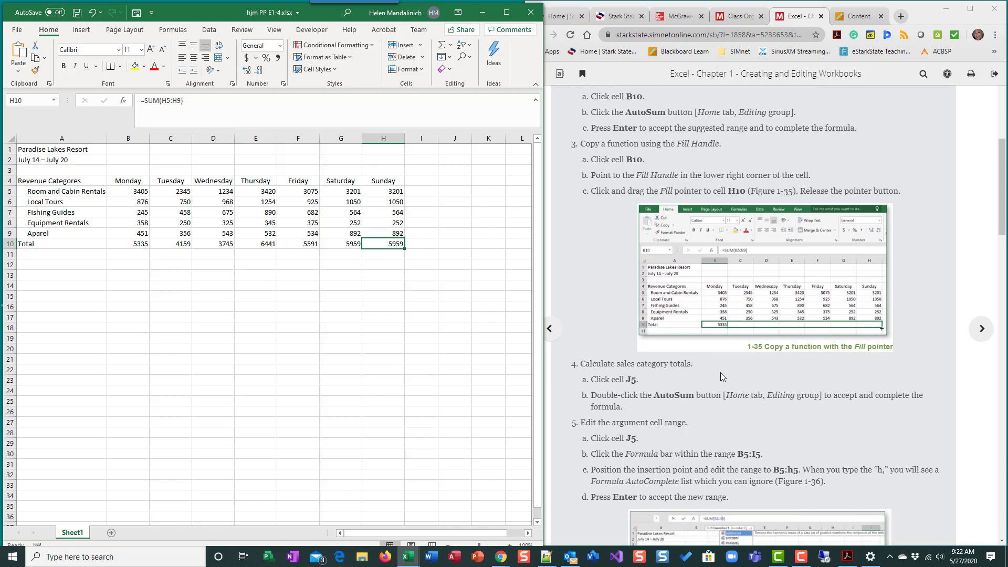
{"action": "scroll", "coordinate": [719, 371], "scroll_direction": "up", "scroll_amount": 2}
{"action": "scroll", "coordinate": [719, 372], "scroll_direction": "up", "scroll_amount": 2}
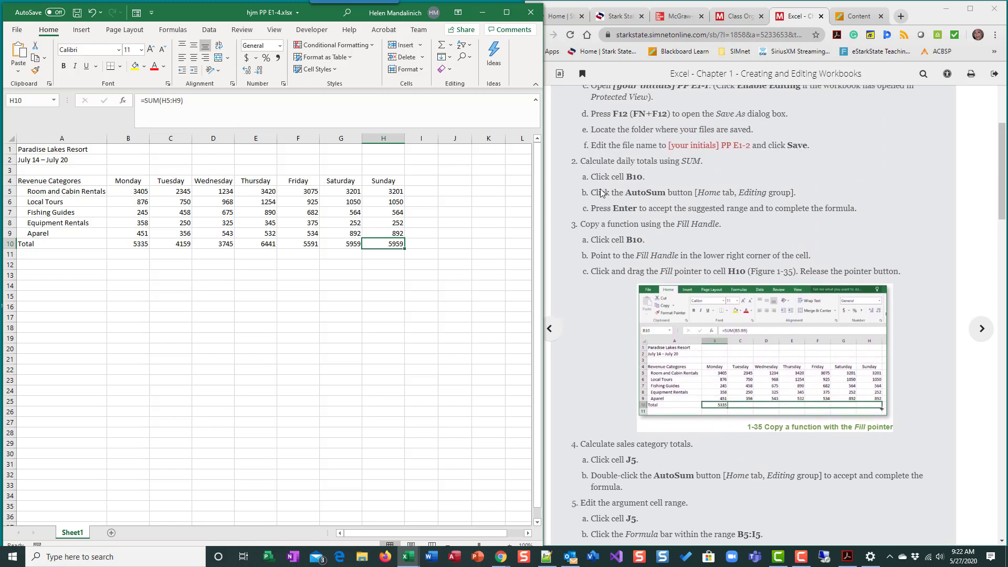
{"action": "scroll", "coordinate": [616, 254], "scroll_direction": "down", "scroll_amount": 1}
{"action": "scroll", "coordinate": [616, 254], "scroll_direction": "down", "scroll_amount": 1}
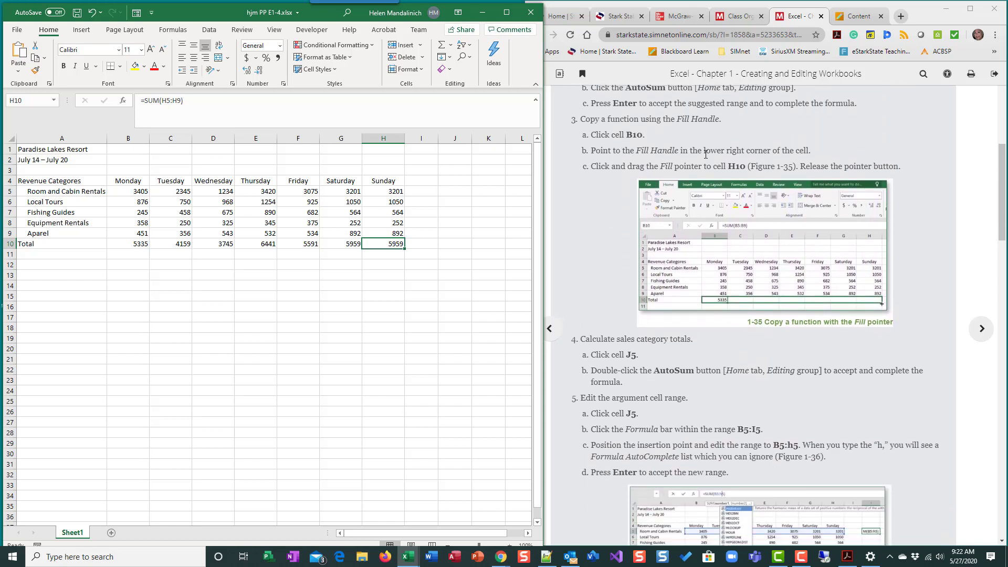
{"action": "scroll", "coordinate": [607, 310], "scroll_direction": "down", "scroll_amount": 1}
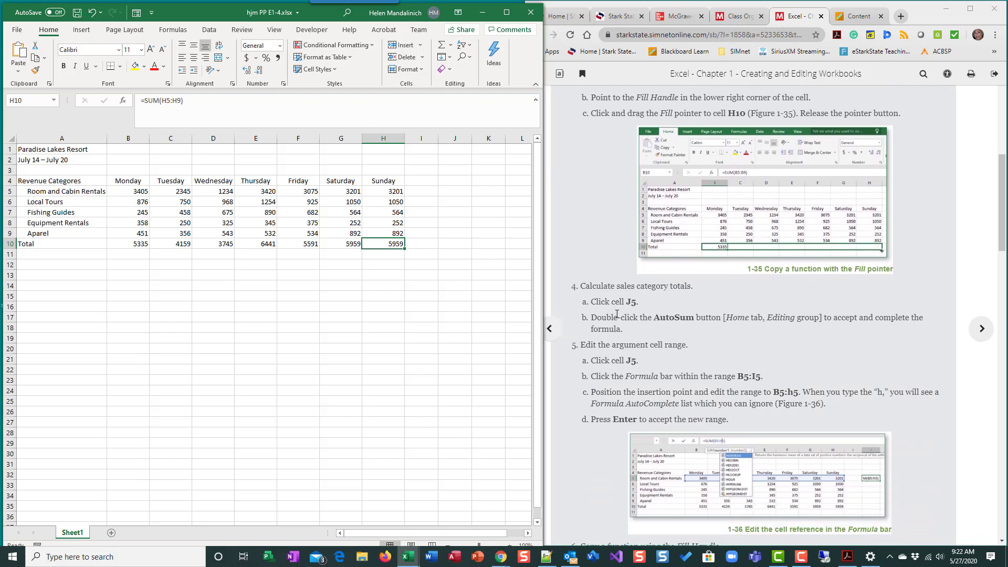
{"action": "scroll", "coordinate": [609, 286], "scroll_direction": "down", "scroll_amount": 2}
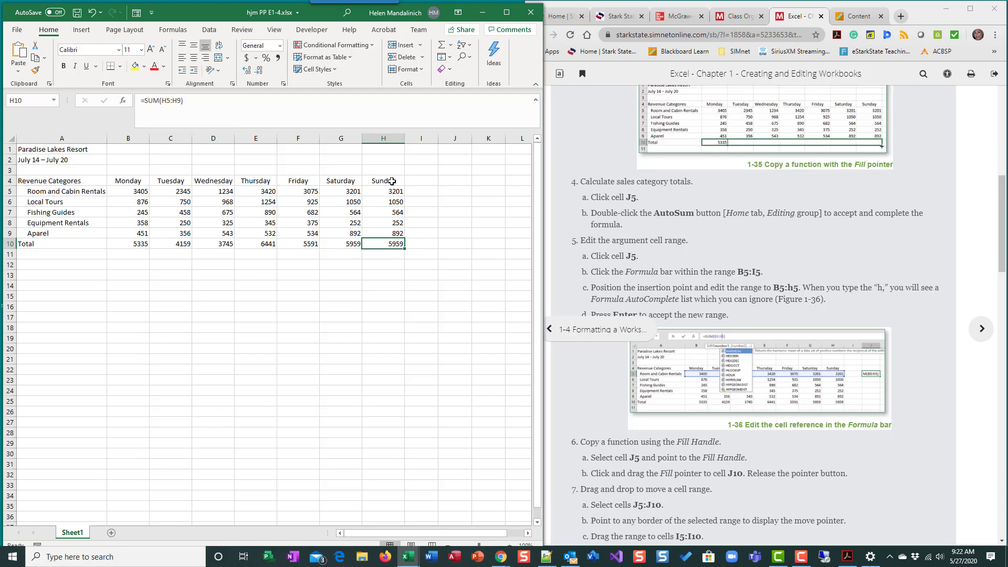
Total the Room and Cabin Rentals row in J5 with AutoSum, correcting the summed range to B5:H5.
{"action": "left_click", "coordinate": [464, 191]}
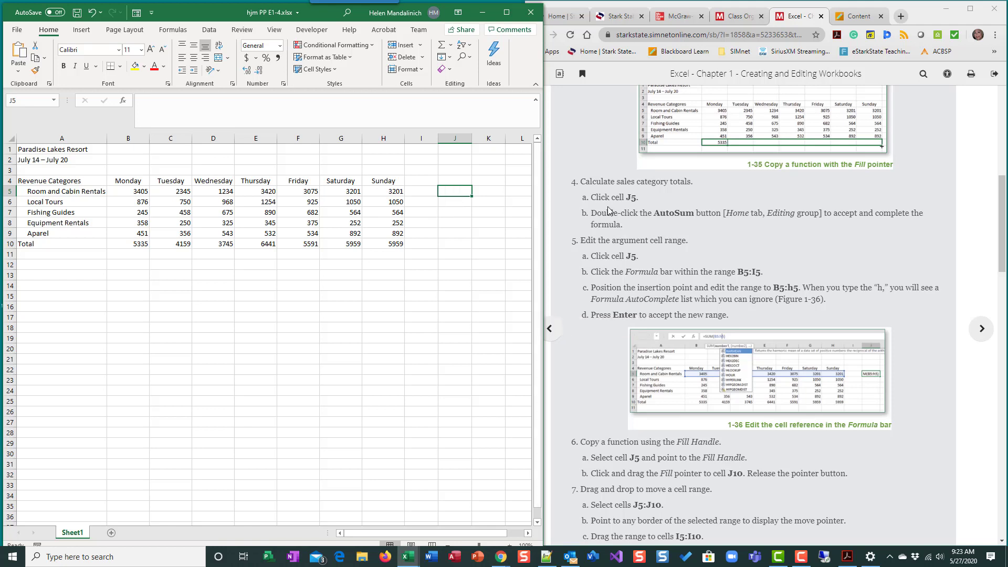
{"action": "left_click", "coordinate": [441, 51]}
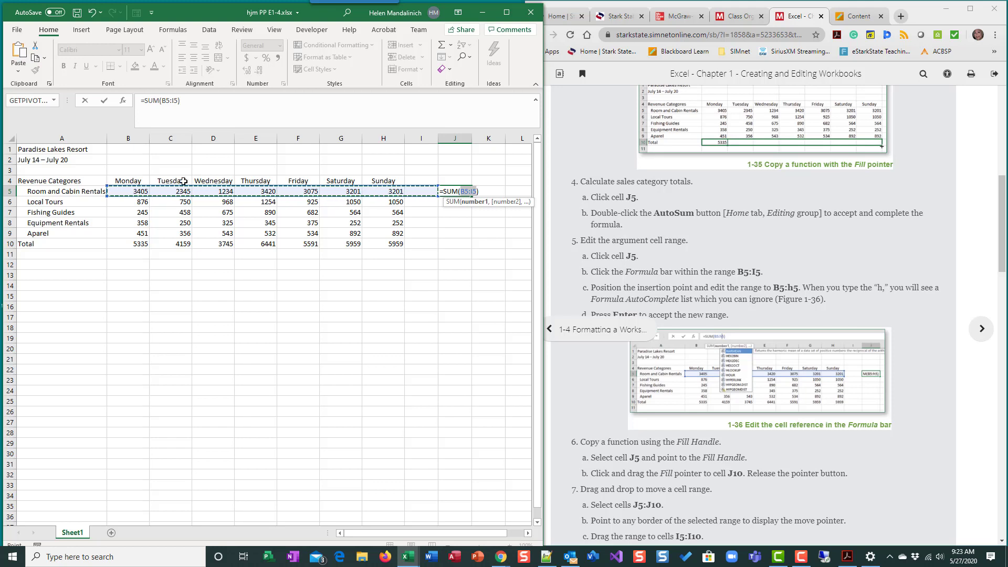
{"action": "left_click", "coordinate": [122, 192]}
{"action": "left_click_drag", "start_coordinate": [134, 192], "coordinate": [371, 193]}
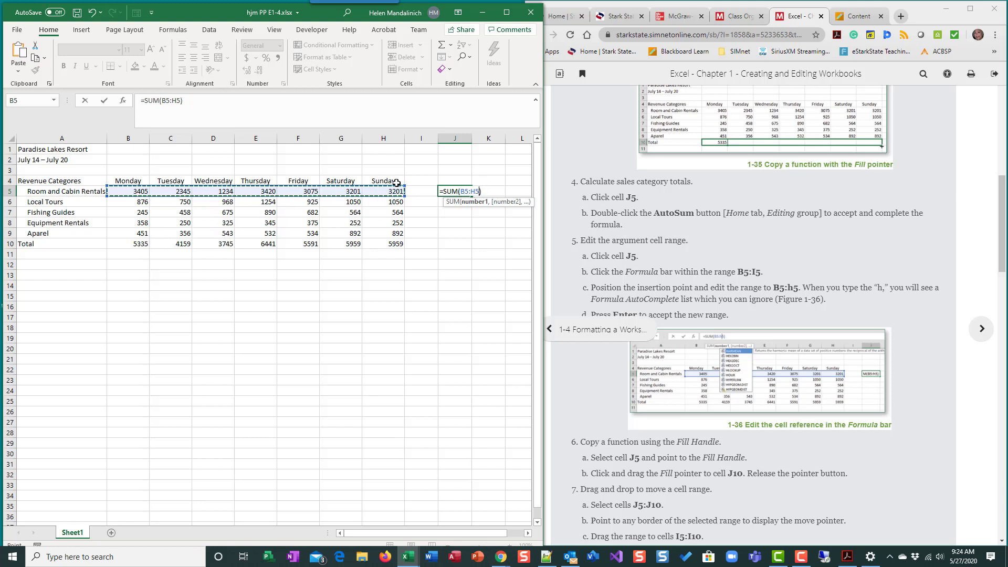
{"action": "left_click", "coordinate": [101, 104]}
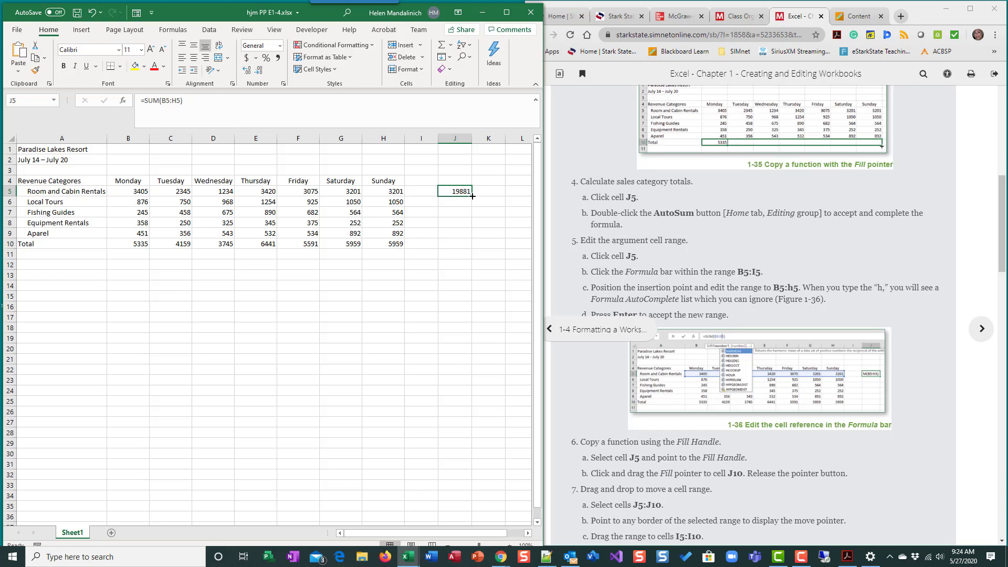
Copy the Room and Cabin Rentals total formula from J5 down to J10.
{"action": "left_click_drag", "start_coordinate": [472, 196], "coordinate": [465, 248]}
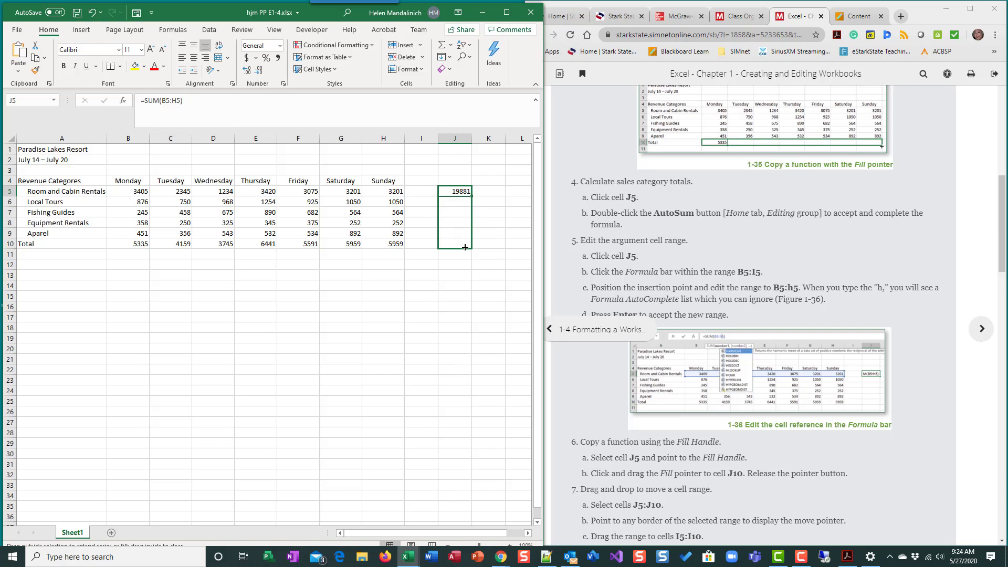
{"action": "left_click_drag", "start_coordinate": [465, 247], "coordinate": [465, 247]}
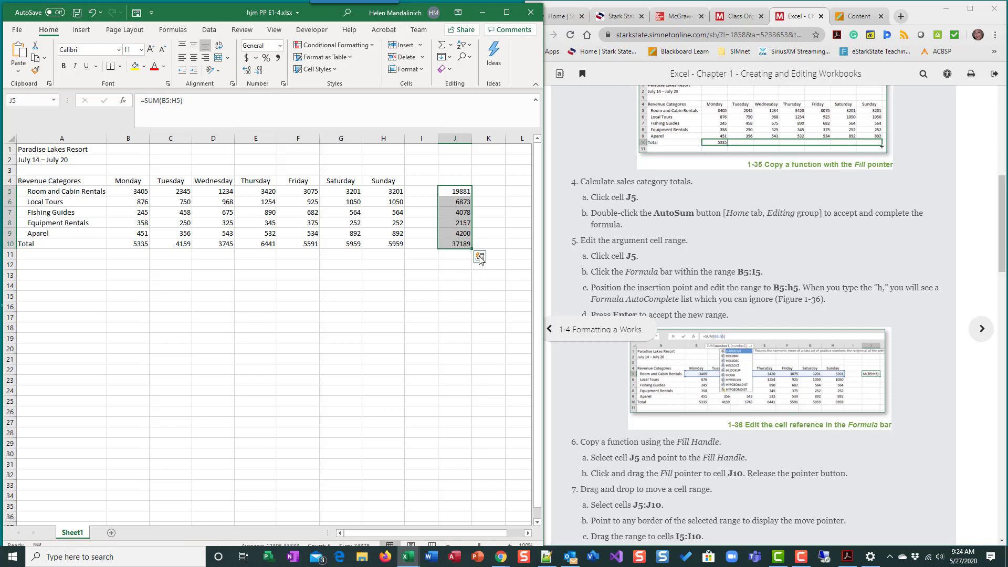
{"action": "left_click", "coordinate": [424, 335]}
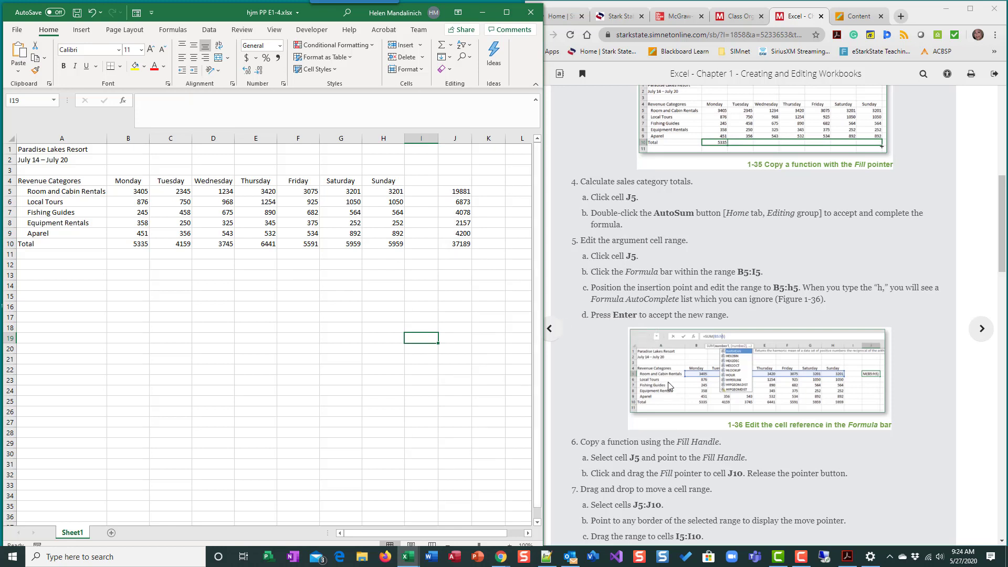
Move the category totals from J5:J10 to I5:I10, directly beside the Sunday column.
{"action": "scroll", "coordinate": [643, 146], "scroll_direction": "down", "scroll_amount": 1}
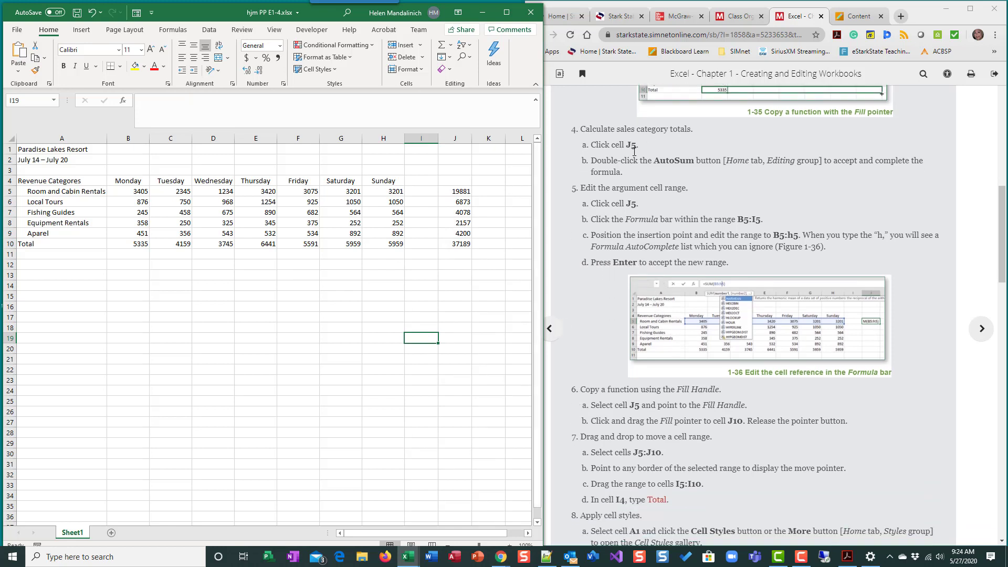
{"action": "scroll", "coordinate": [662, 196], "scroll_direction": "down", "scroll_amount": 2}
{"action": "scroll", "coordinate": [592, 268], "scroll_direction": "up", "scroll_amount": 1}
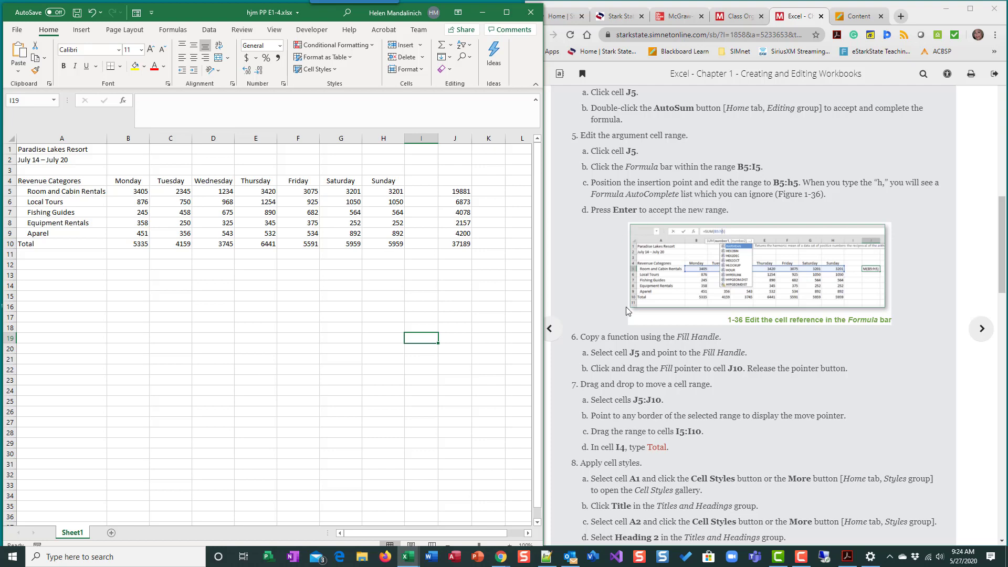
{"action": "scroll", "coordinate": [627, 311], "scroll_direction": "down", "scroll_amount": 3}
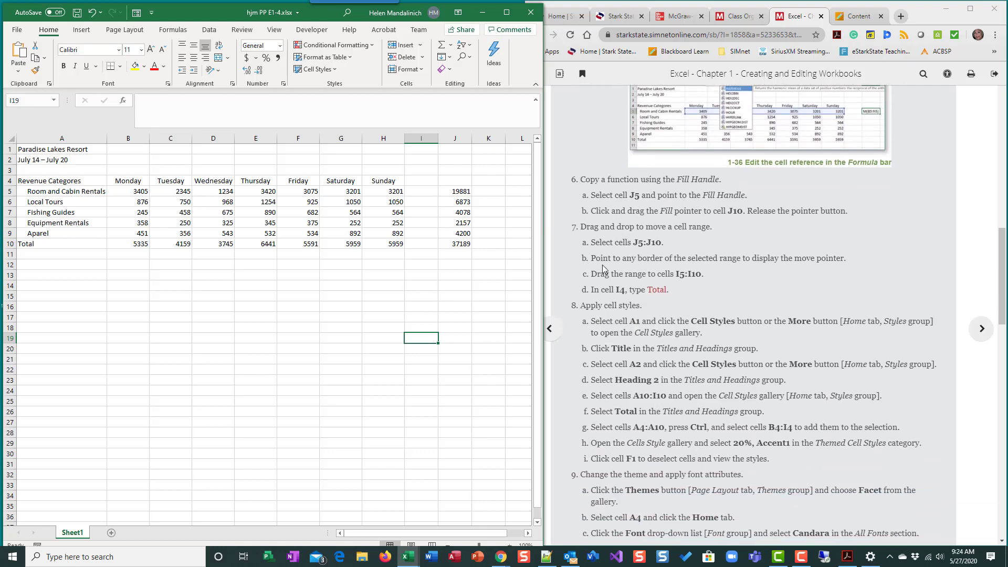
{"action": "scroll", "coordinate": [605, 270], "scroll_direction": "down", "scroll_amount": 2}
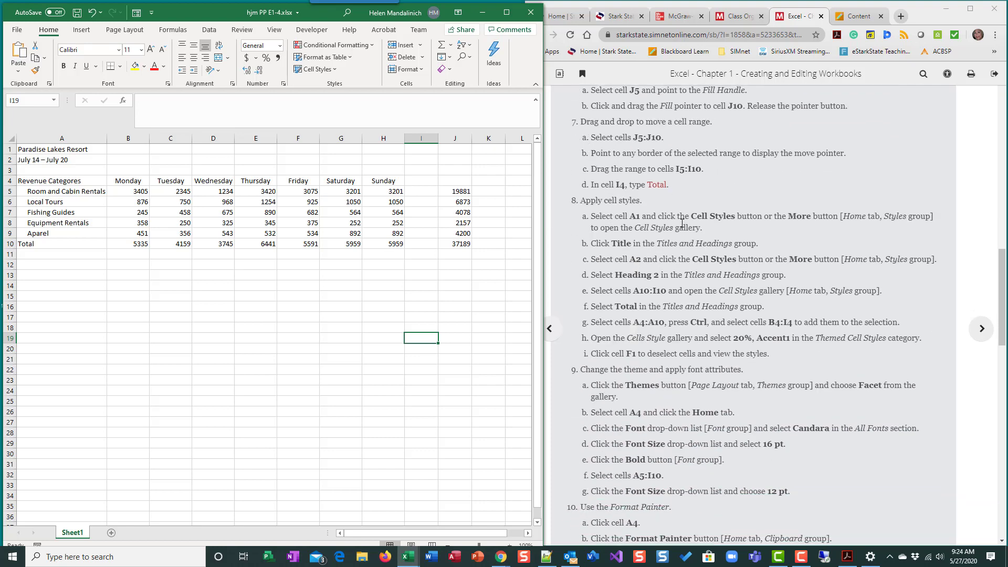
{"action": "left_click", "coordinate": [462, 193]}
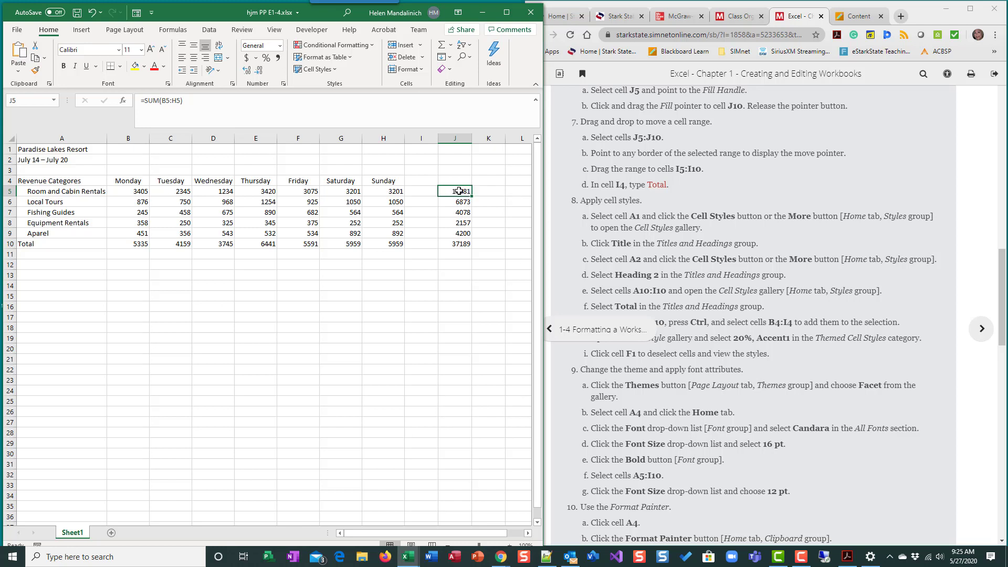
{"action": "left_click_drag", "start_coordinate": [459, 191], "coordinate": [459, 242]}
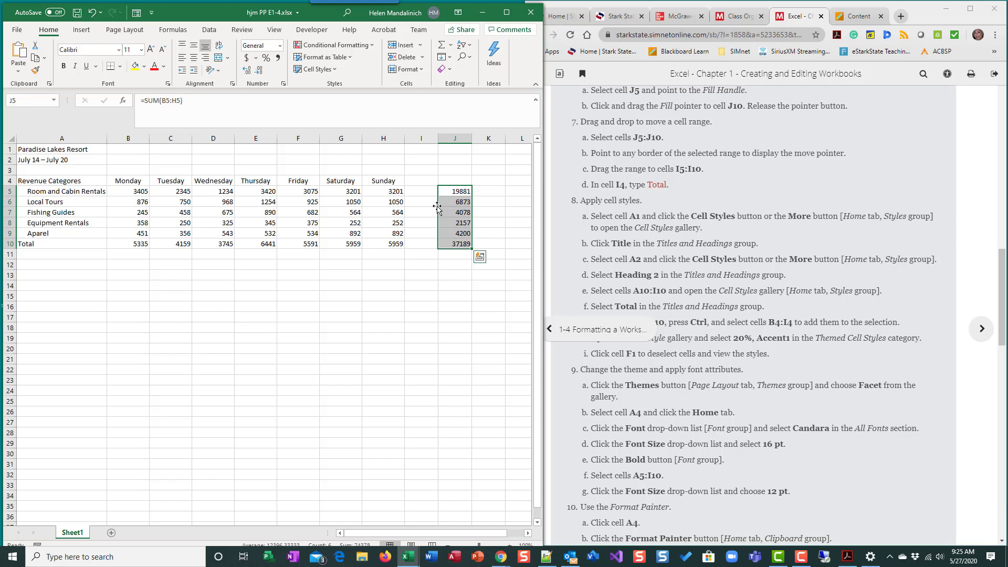
{"action": "left_click_drag", "start_coordinate": [438, 206], "coordinate": [431, 210]}
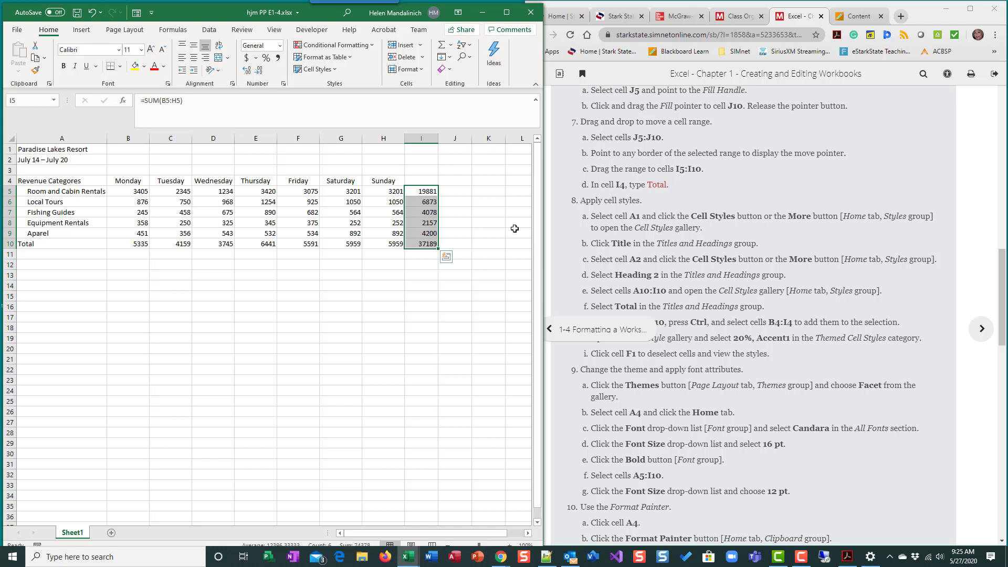
Check the SUM formulas in the moved category totals from I5 to I10.
{"action": "left_click", "coordinate": [412, 191]}
{"action": "left_click", "coordinate": [419, 200]}
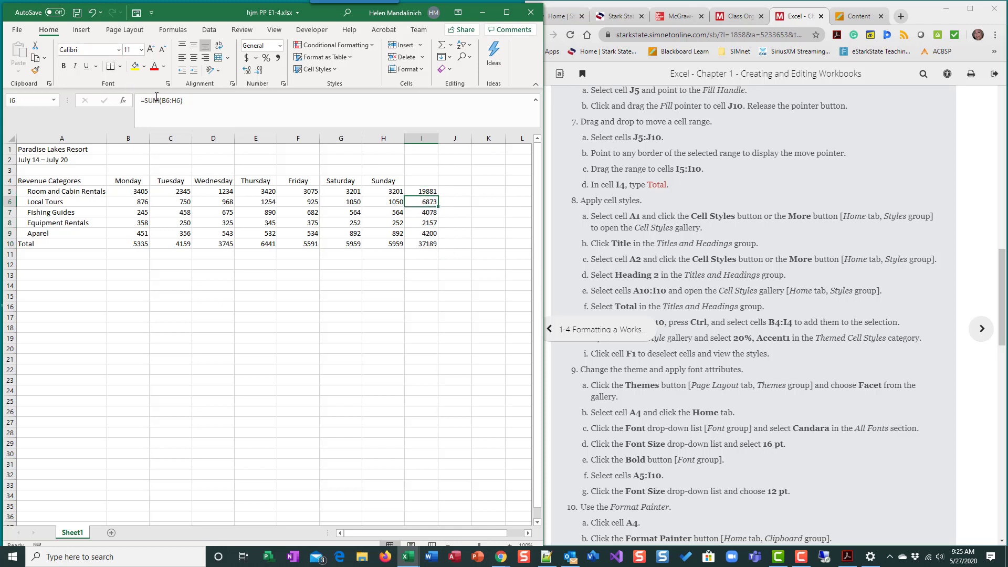
{"action": "left_click", "coordinate": [424, 211]}
{"action": "left_click", "coordinate": [423, 231]}
{"action": "left_click", "coordinate": [419, 244]}
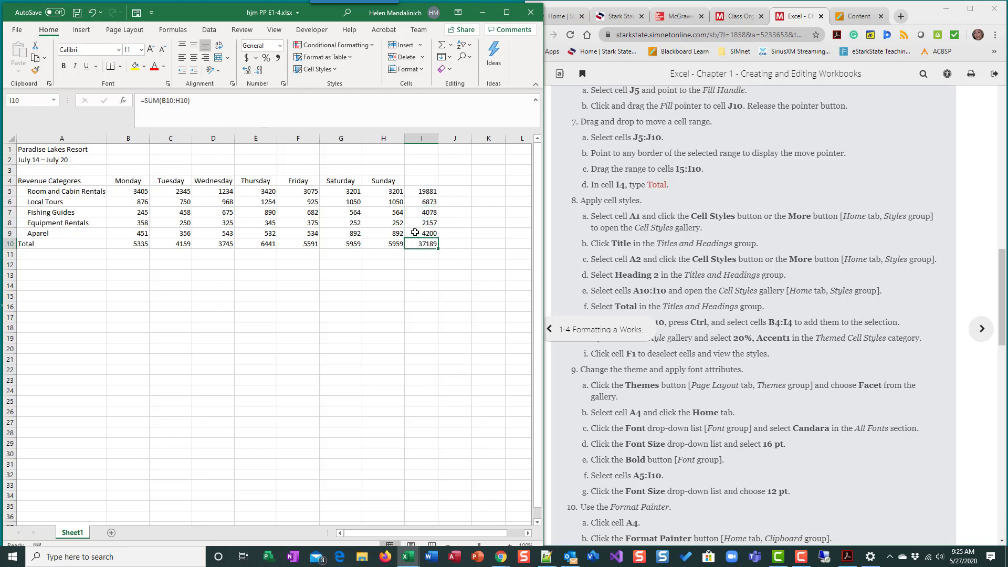
{"action": "left_click", "coordinate": [416, 233]}
{"action": "left_click", "coordinate": [422, 224]}
{"action": "left_click", "coordinate": [423, 212]}
{"action": "left_click", "coordinate": [422, 202]}
{"action": "left_click", "coordinate": [422, 191]}
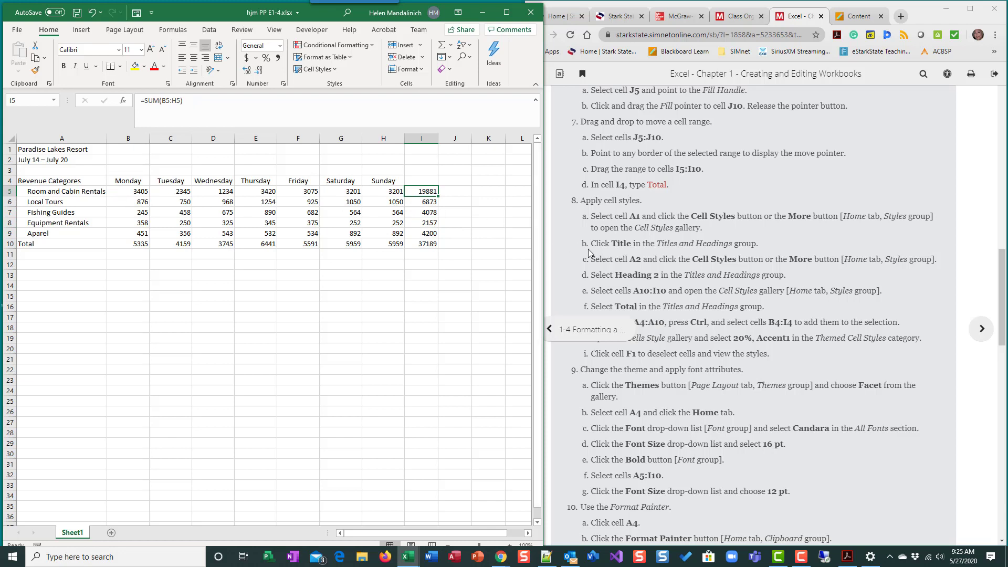
Enter the column heading Total in cell I4, above the category totals.
{"action": "left_click", "coordinate": [420, 180]}
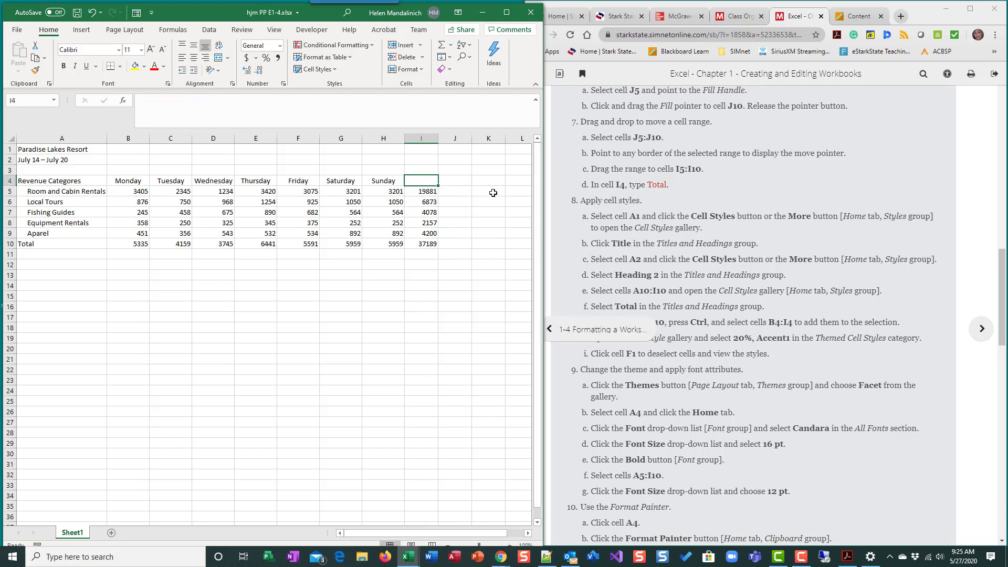
{"action": "type", "text": "Titl"}
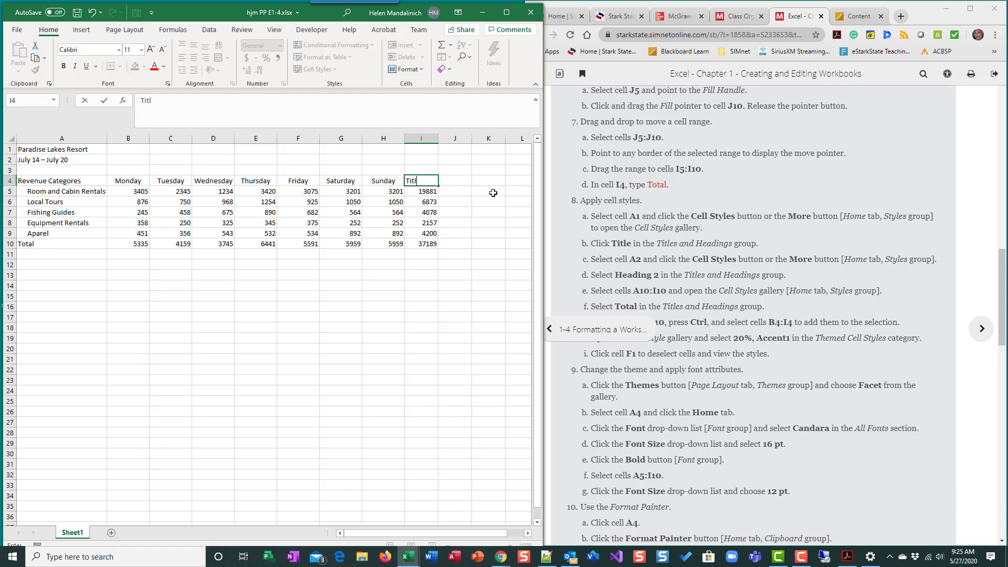
{"action": "key", "text": "Return"}
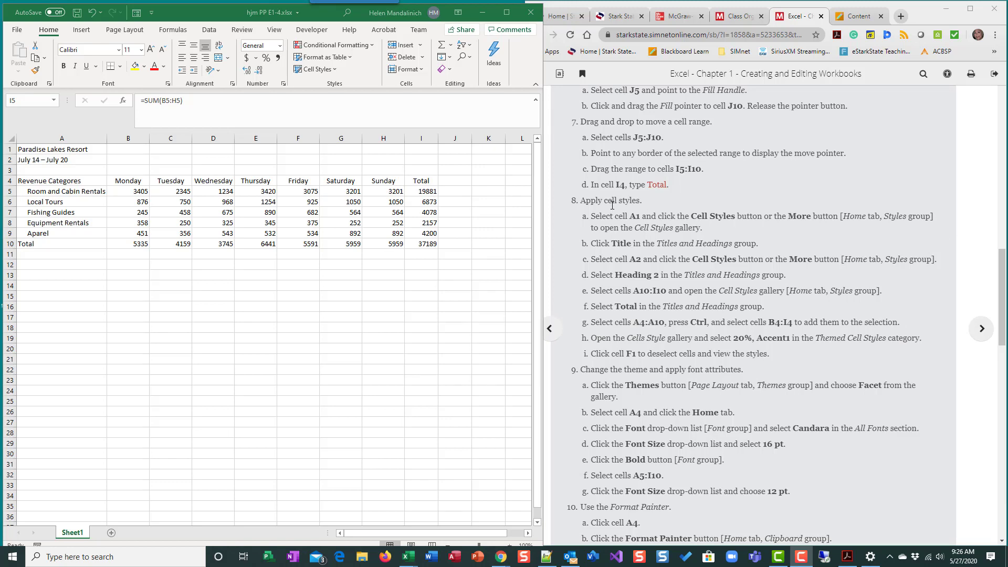
Review the remaining project instructions through the completed example, including the steps on cell styles, theme and font attributes.
{"action": "scroll", "coordinate": [588, 229], "scroll_direction": "down", "scroll_amount": 2}
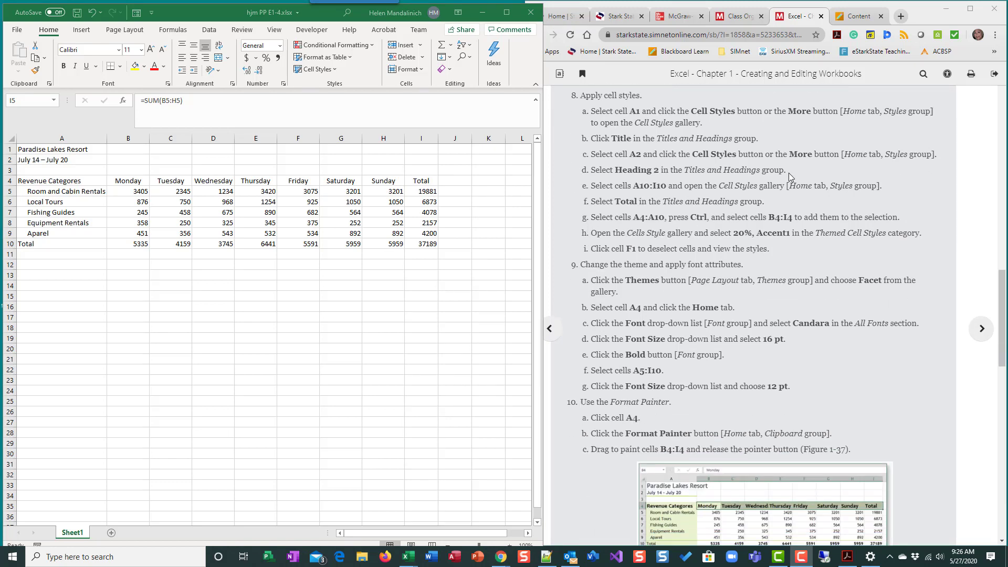
{"action": "scroll", "coordinate": [788, 305], "scroll_direction": "down", "scroll_amount": 8}
{"action": "scroll", "coordinate": [787, 303], "scroll_direction": "down", "scroll_amount": 5}
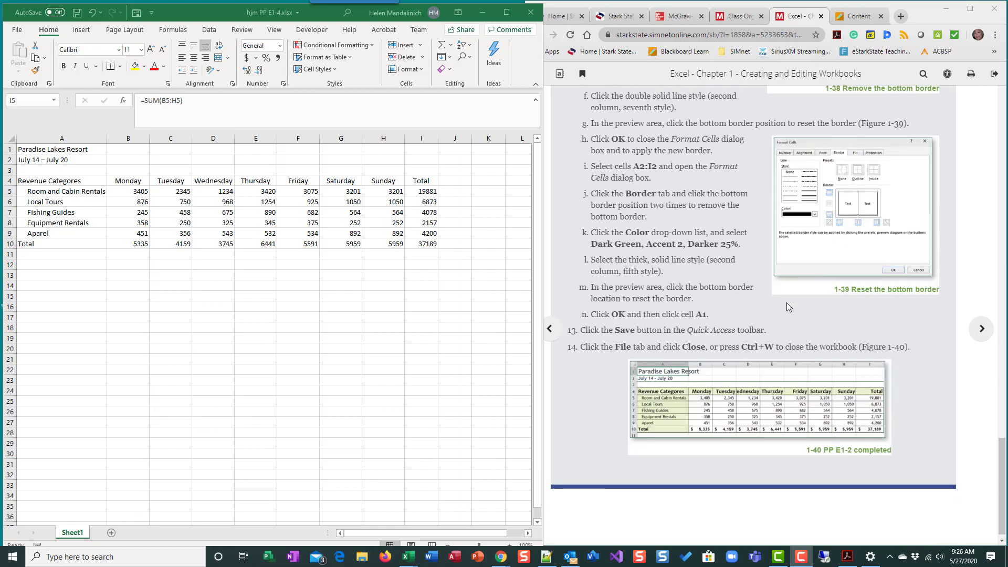
{"action": "scroll", "coordinate": [788, 302], "scroll_direction": "up", "scroll_amount": 15}
{"action": "scroll", "coordinate": [789, 302], "scroll_direction": "up", "scroll_amount": 7}
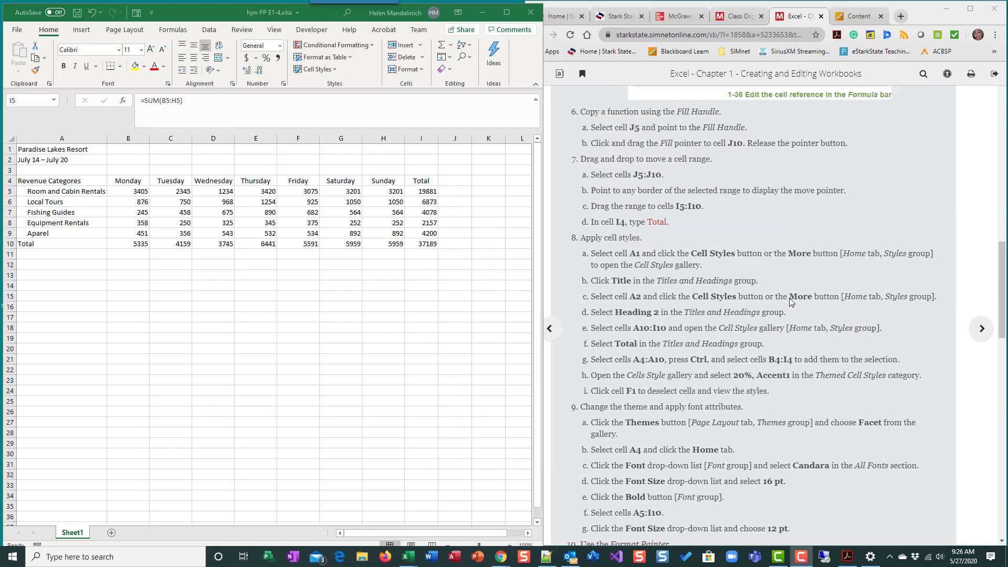
{"action": "scroll", "coordinate": [789, 302], "scroll_direction": "down", "scroll_amount": 3}
{"action": "scroll", "coordinate": [789, 300], "scroll_direction": "up", "scroll_amount": 4}
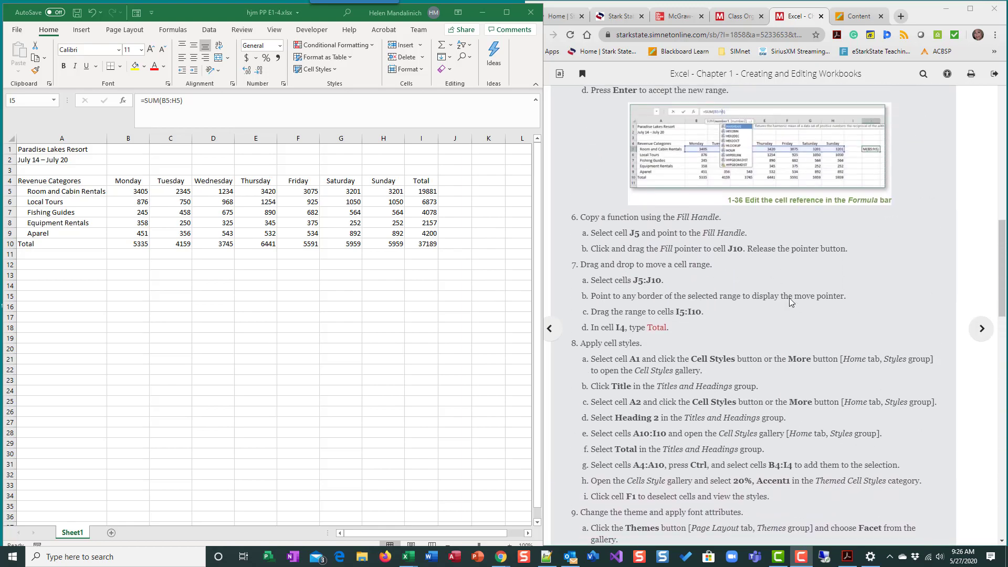
{"action": "scroll", "coordinate": [789, 302], "scroll_direction": "down", "scroll_amount": 4}
{"action": "scroll", "coordinate": [790, 301], "scroll_direction": "down", "scroll_amount": 3}
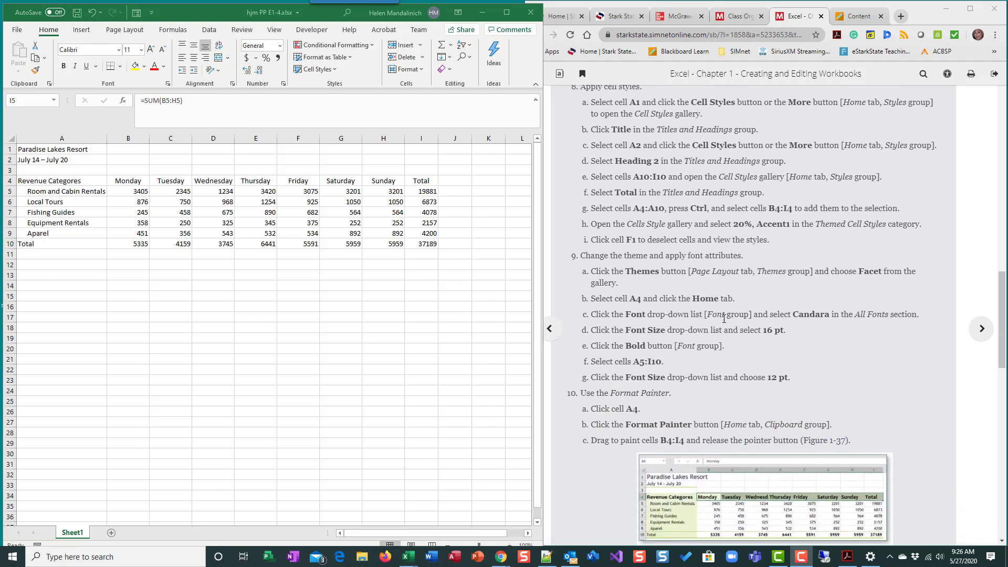
Save the Paradise Lakes Resort workbook with the category totals in place.
{"action": "left_click", "coordinate": [77, 16]}
{"action": "left_click", "coordinate": [77, 15]}
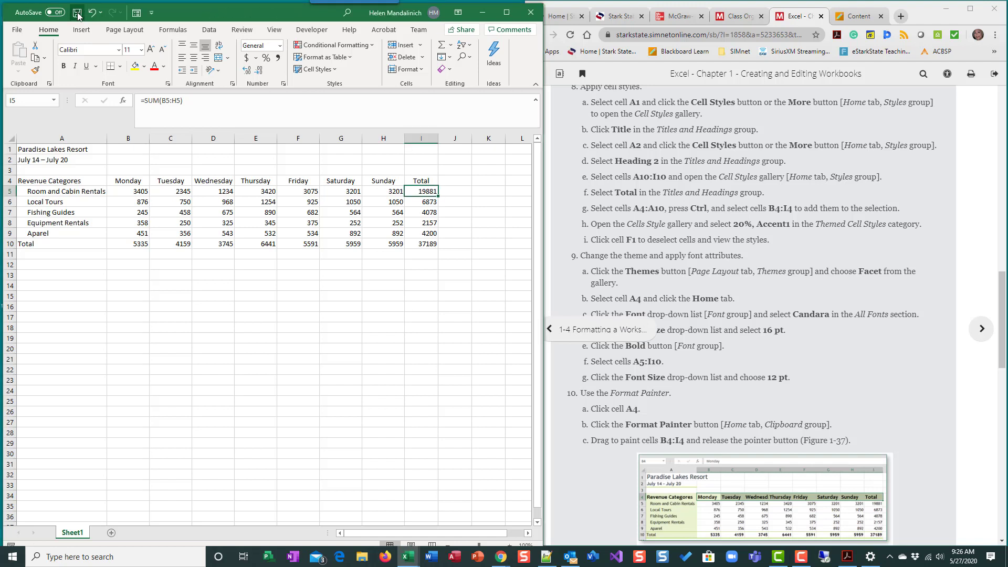